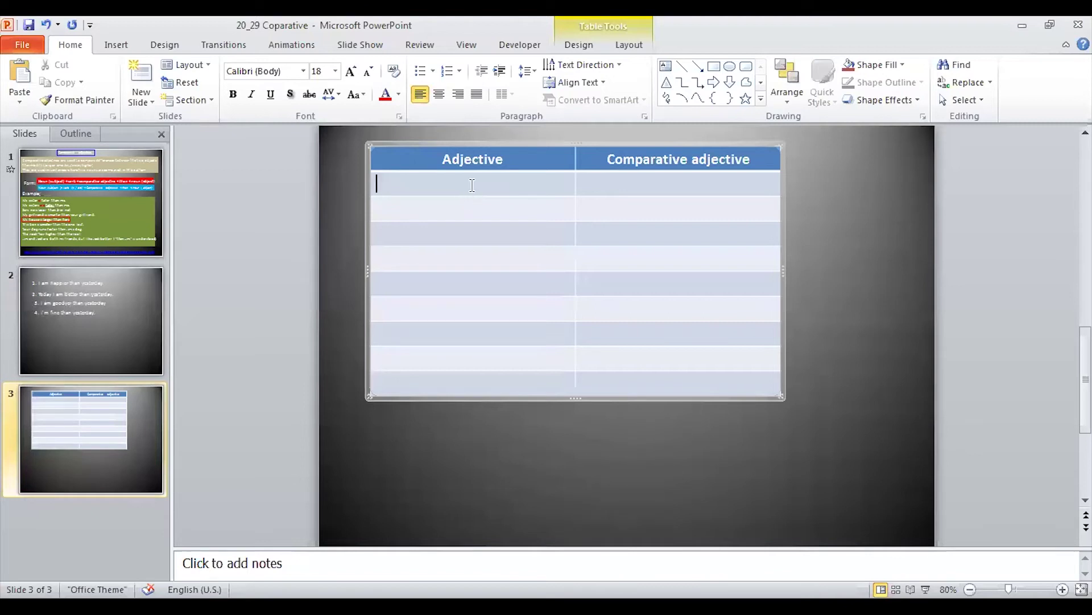
Step: Enter 'slow' and 'slower' in the first table row, replacing the stray 'w'
text(w)
key(BackSpace)
text(slow)
click(634, 184)
text(slower)
key(shift+Left)
key(shift+Left)
key(shift+Left)
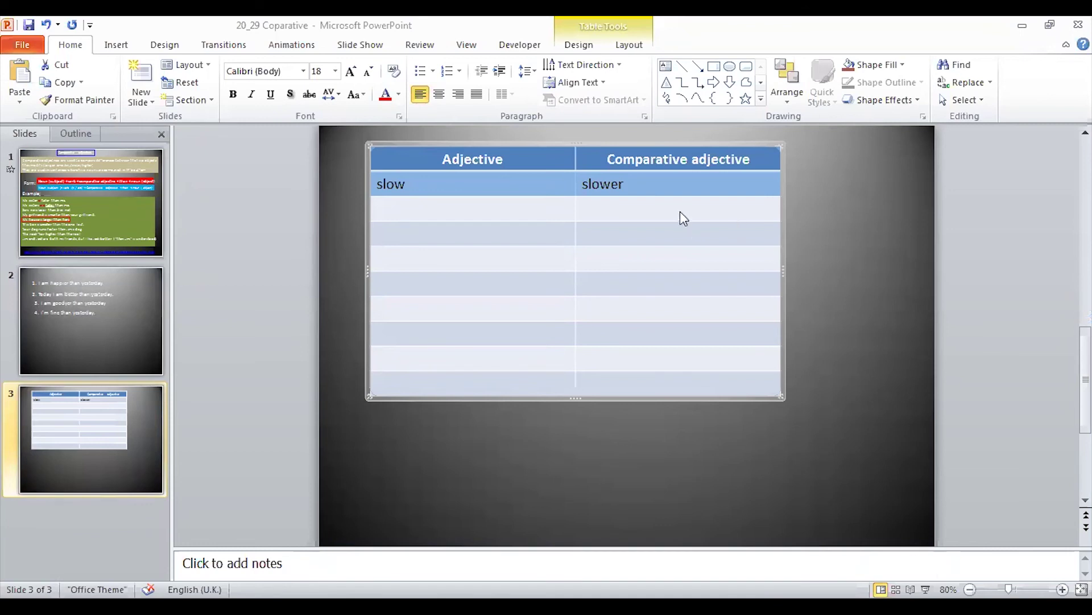
Step: Type 'Close' in the second-row Adjective cell and 'Closer' beside it
click(538, 214)
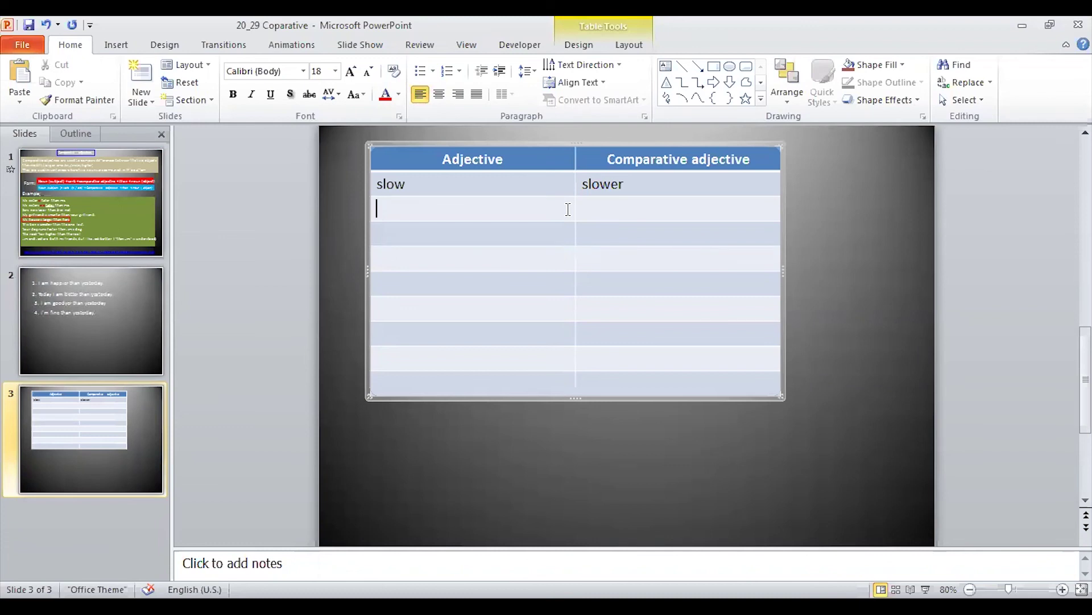
text(Close)
click(617, 214)
text(C)
text(loser)
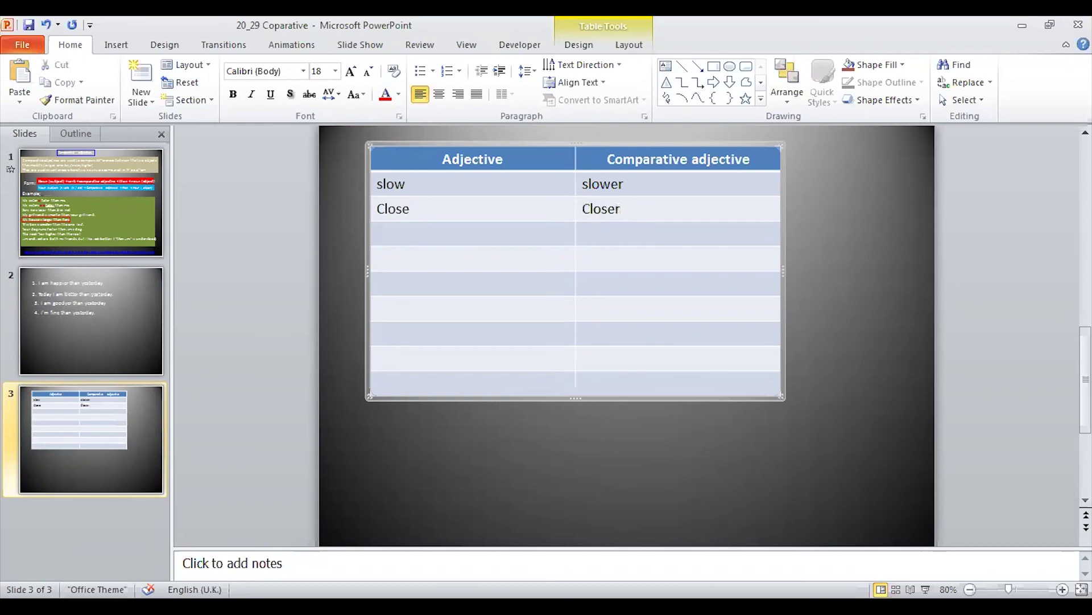